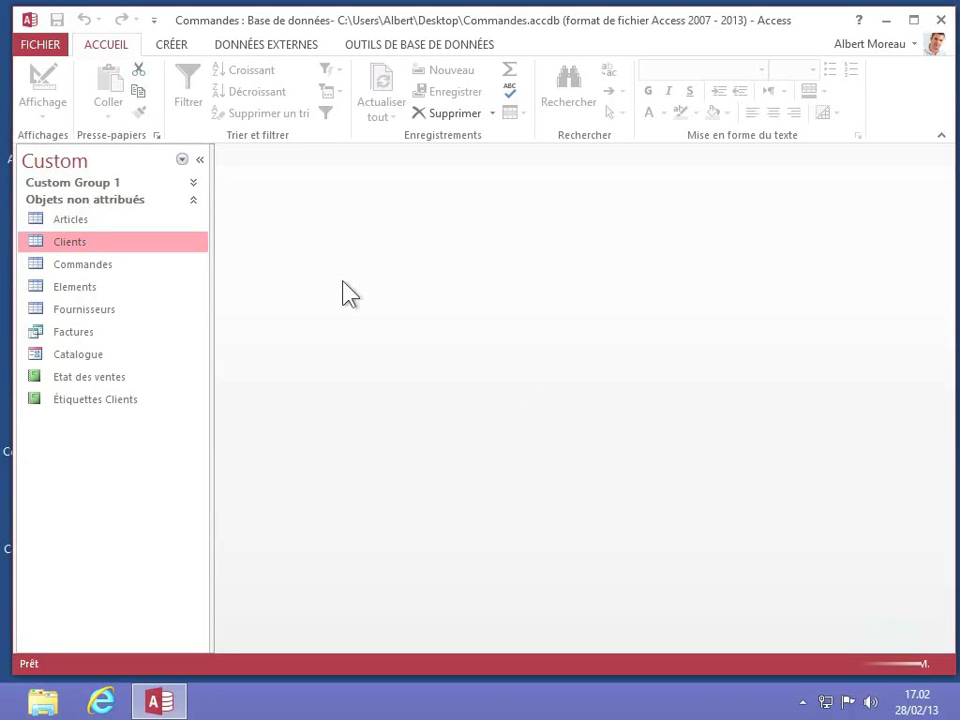
- Open the Clients table and add a short text (Texte court) field named Pays after Adresse
double_click(42, 240)
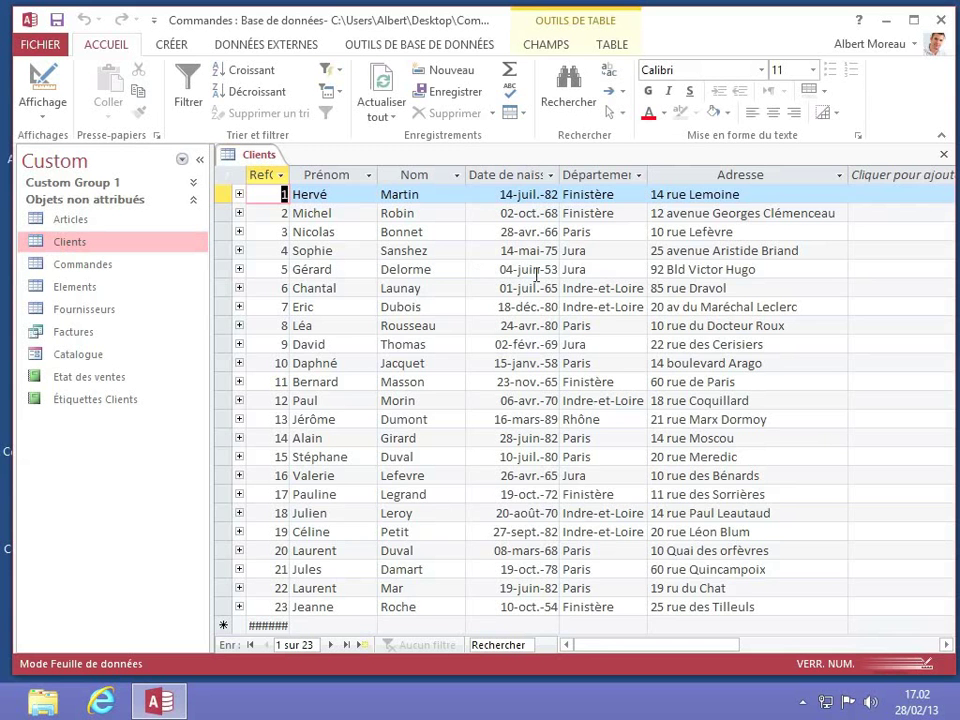
left_click(915, 180)
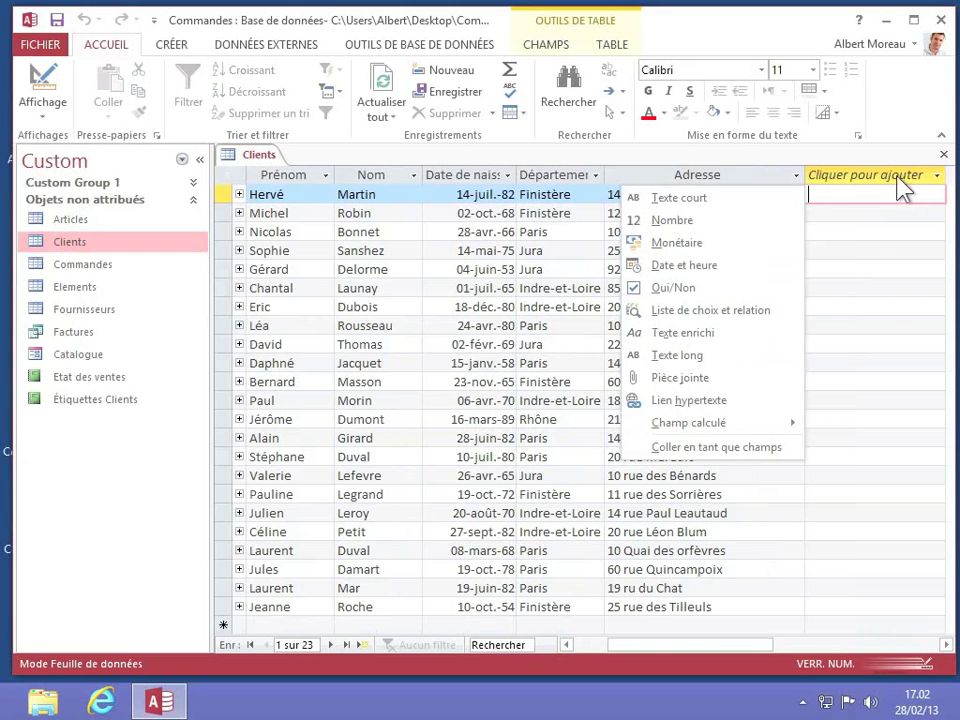
left_click(676, 199)
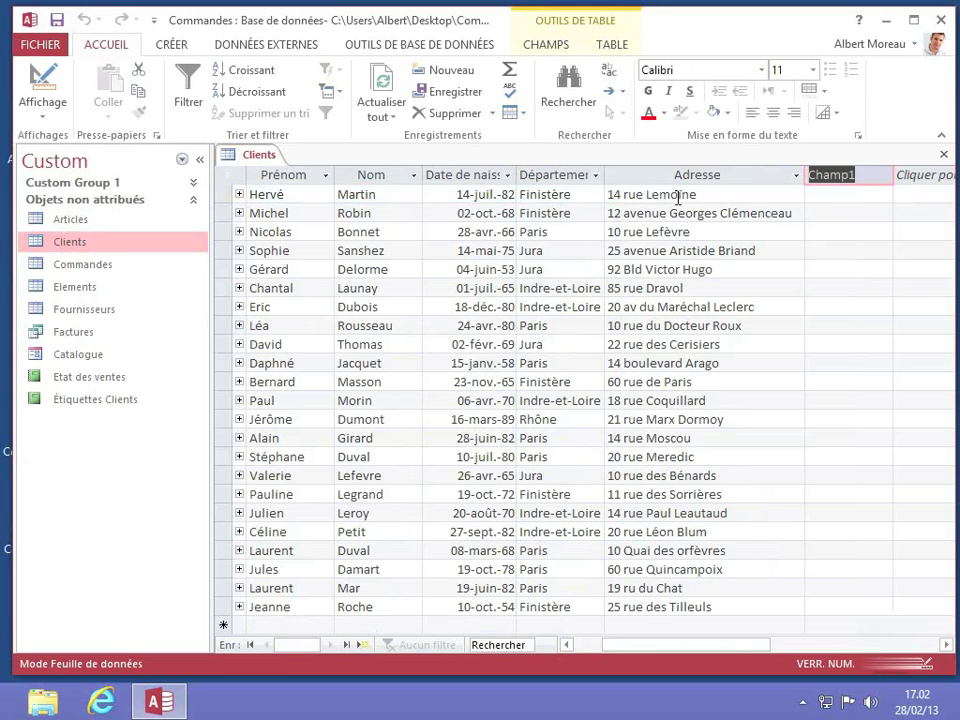
type("Pays")
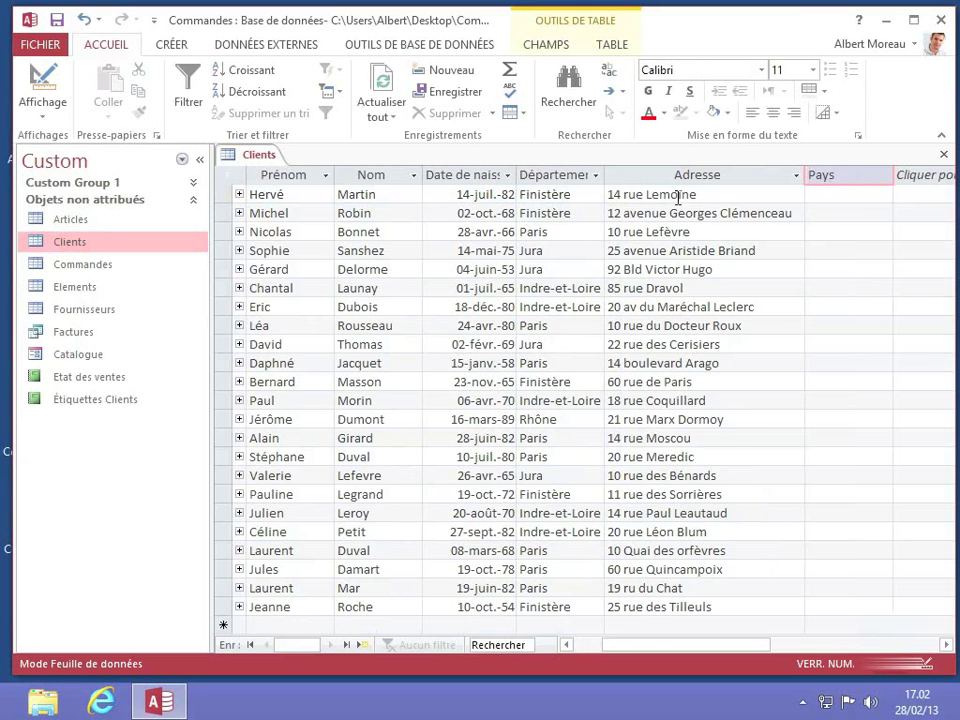
left_click(866, 195)
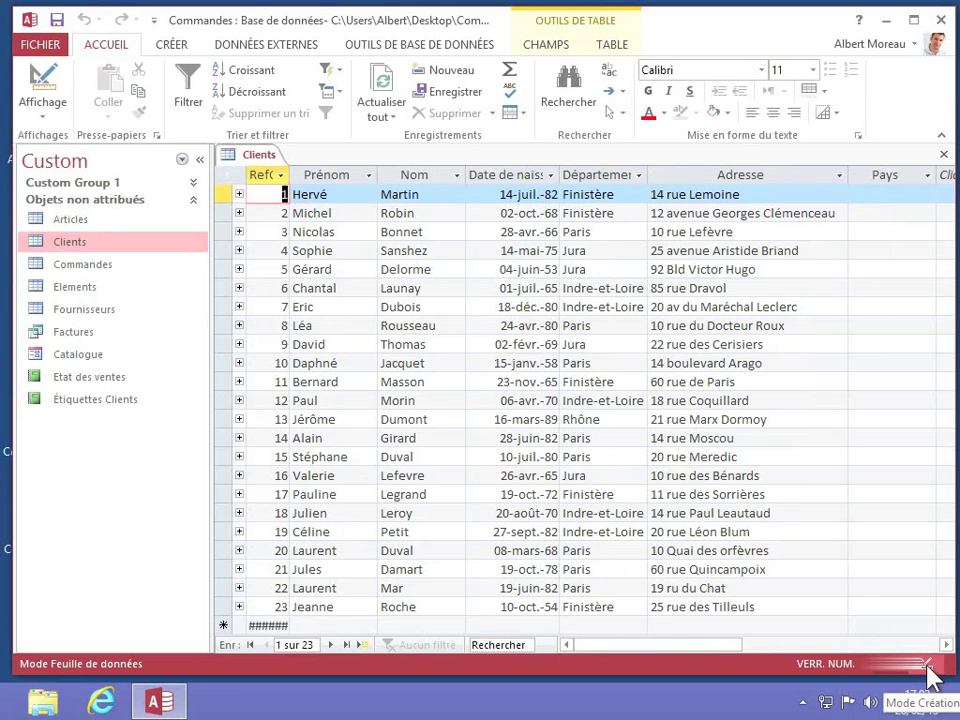
- In the Clients table's design view, start the Assistant Liste de choix for the Pays field, choosing to type the desired values
right_click(258, 160)
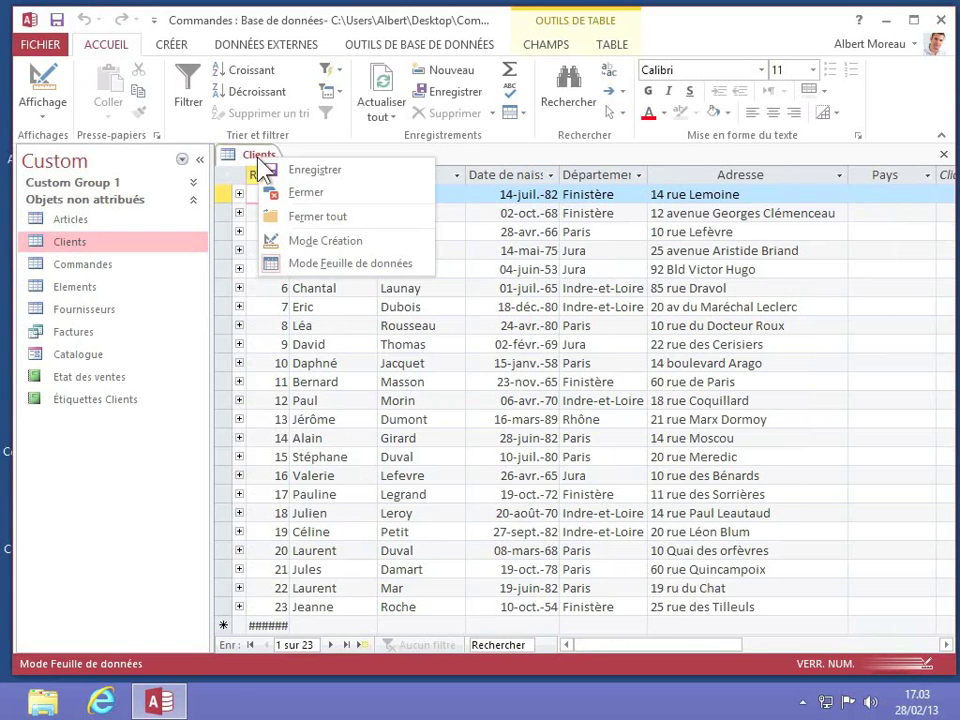
left_click(334, 250)
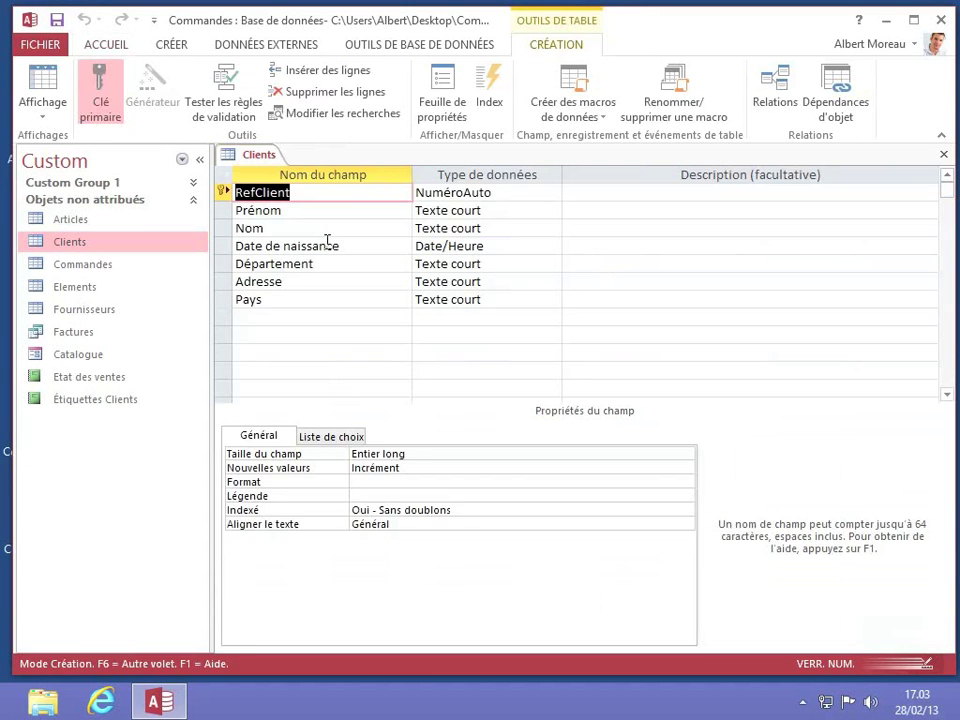
left_click(272, 301)
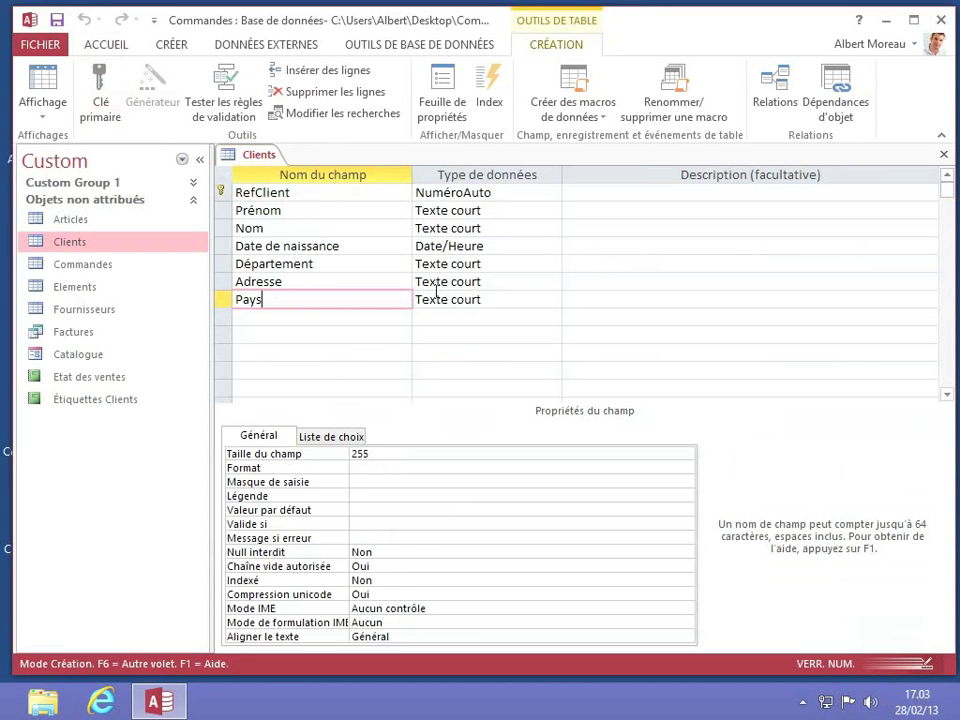
left_click(545, 298)
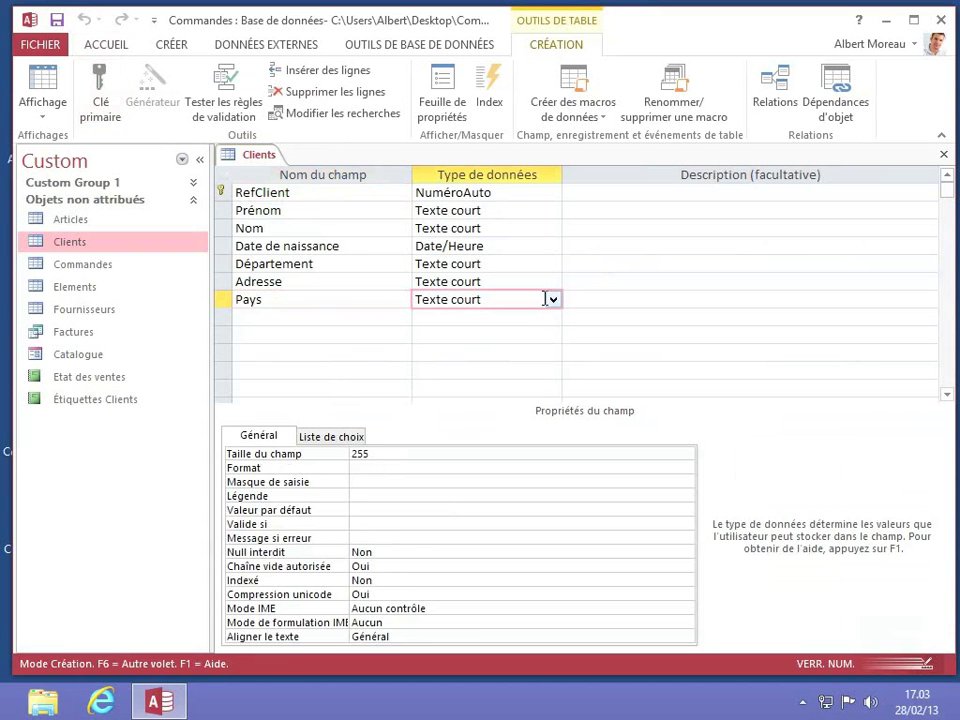
left_click(553, 299)
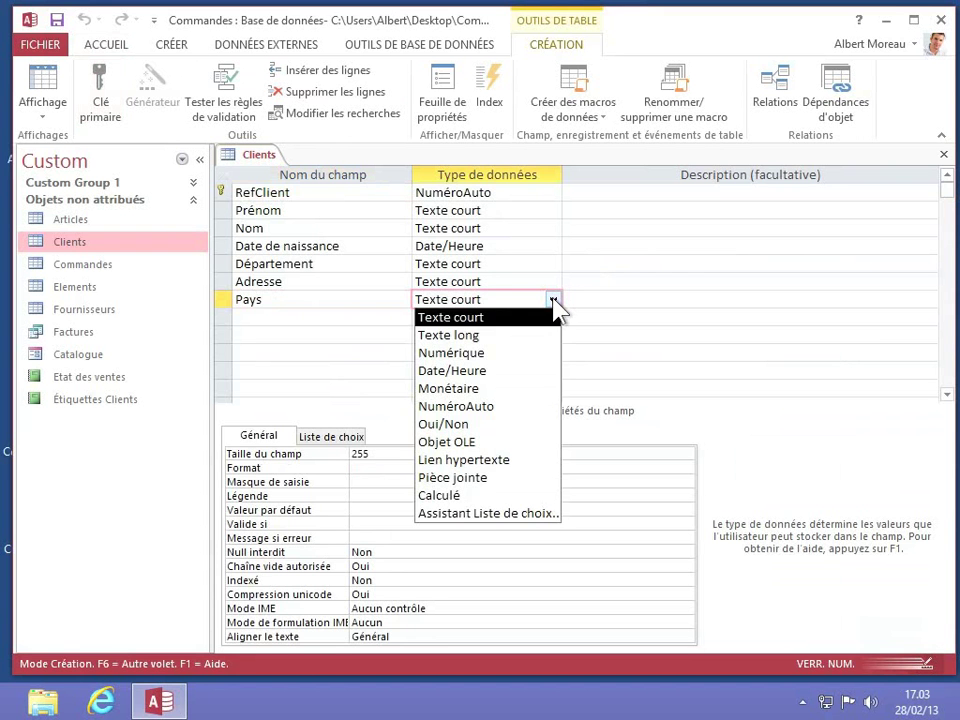
left_click(483, 513)
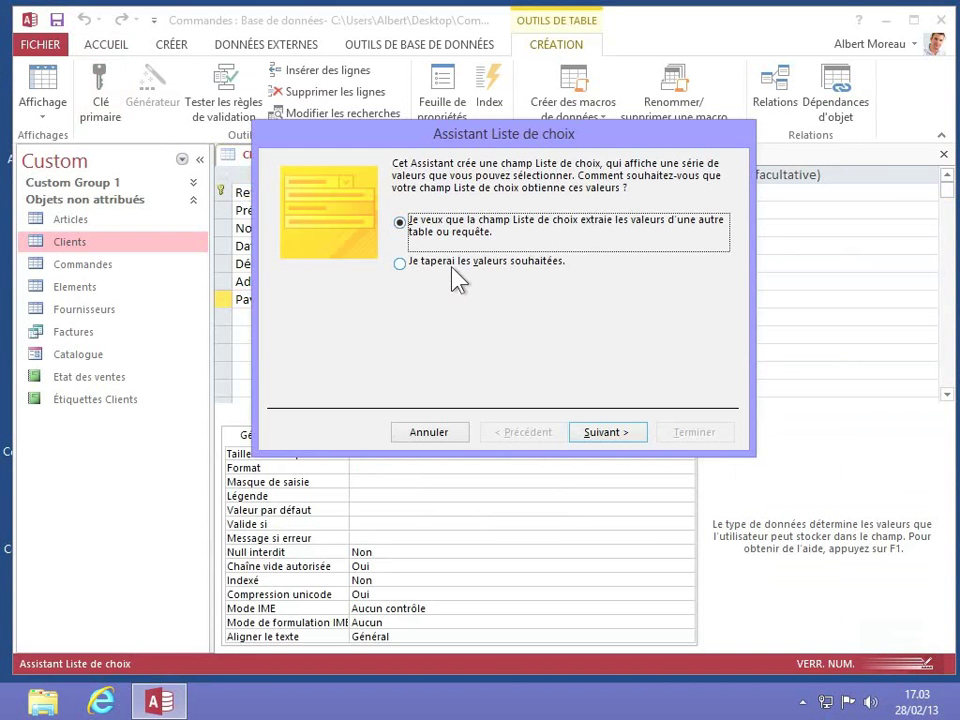
left_click(400, 264)
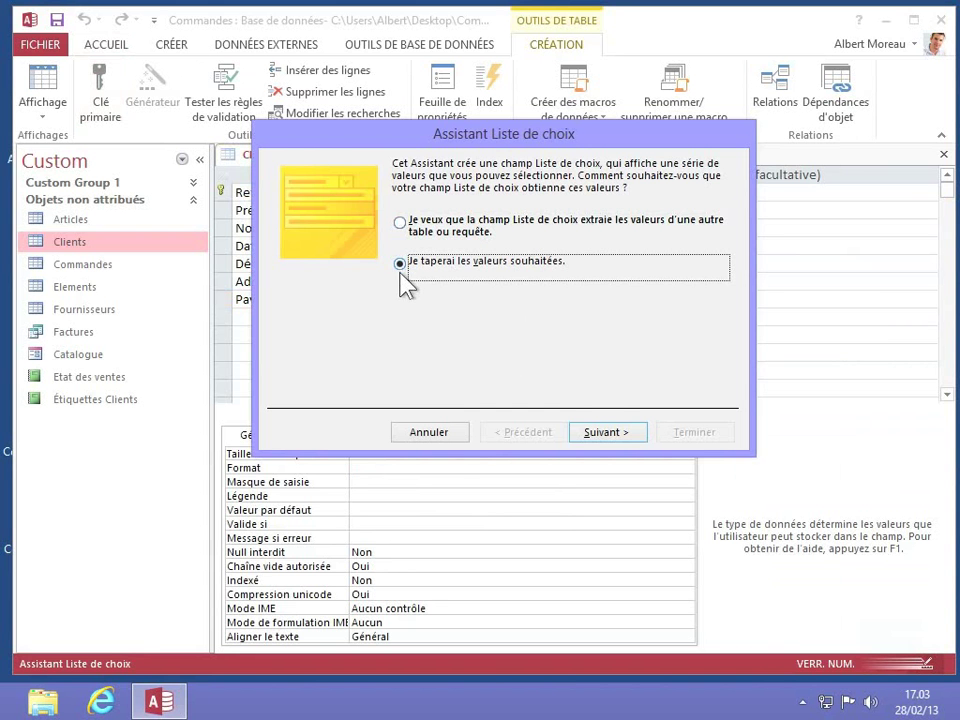
left_click(628, 436)
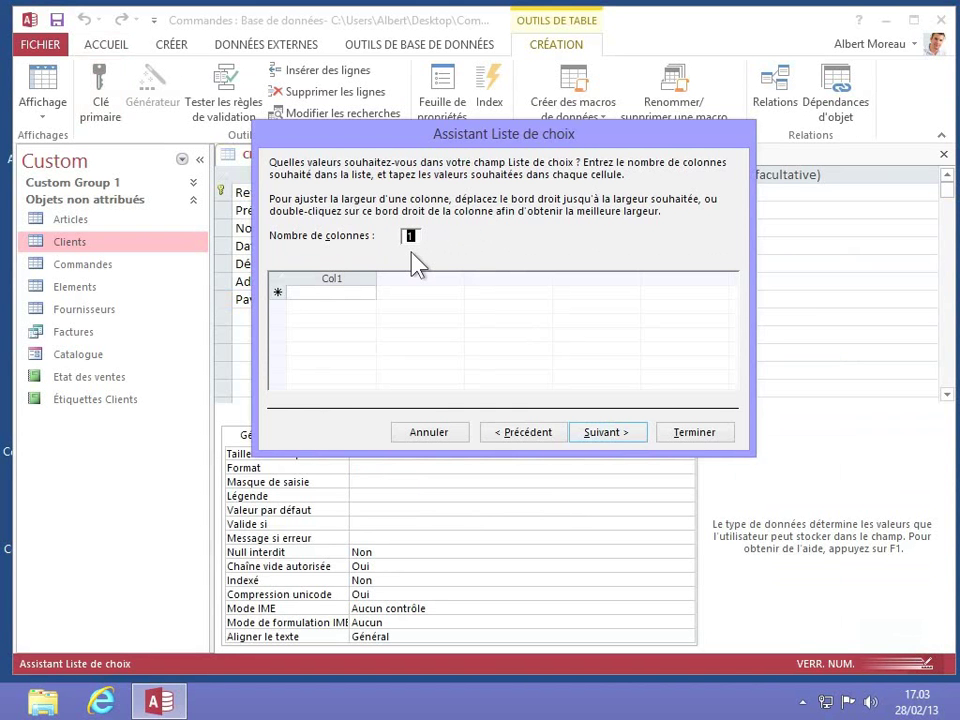
- Enter France, Espagne, Allemagne and Royaume-uni as the lookup list values in a single column
left_click(317, 291)
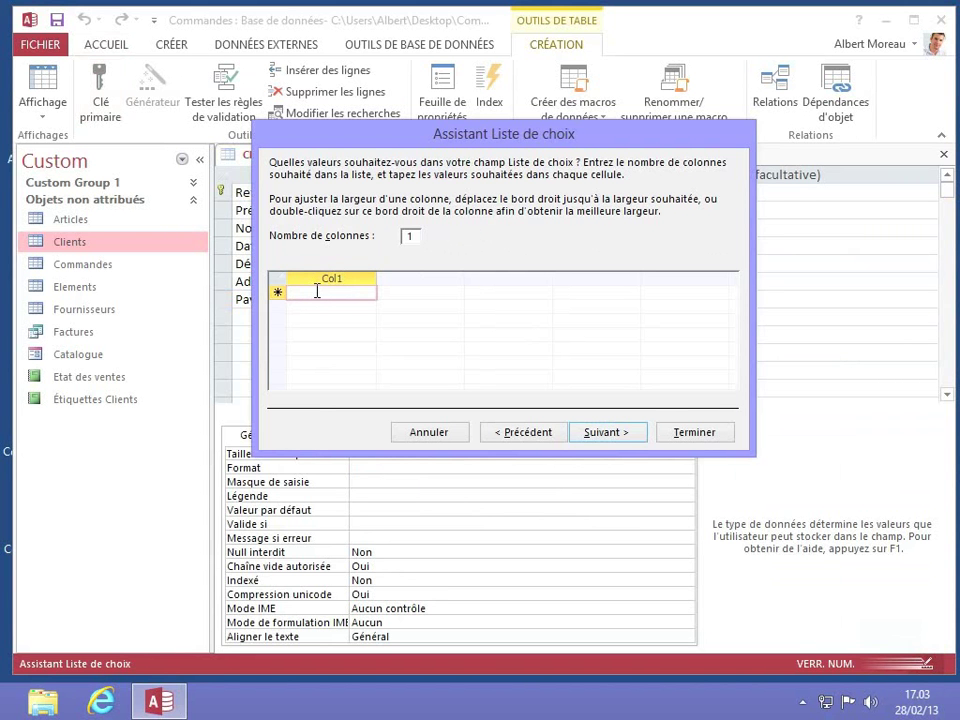
type("F")
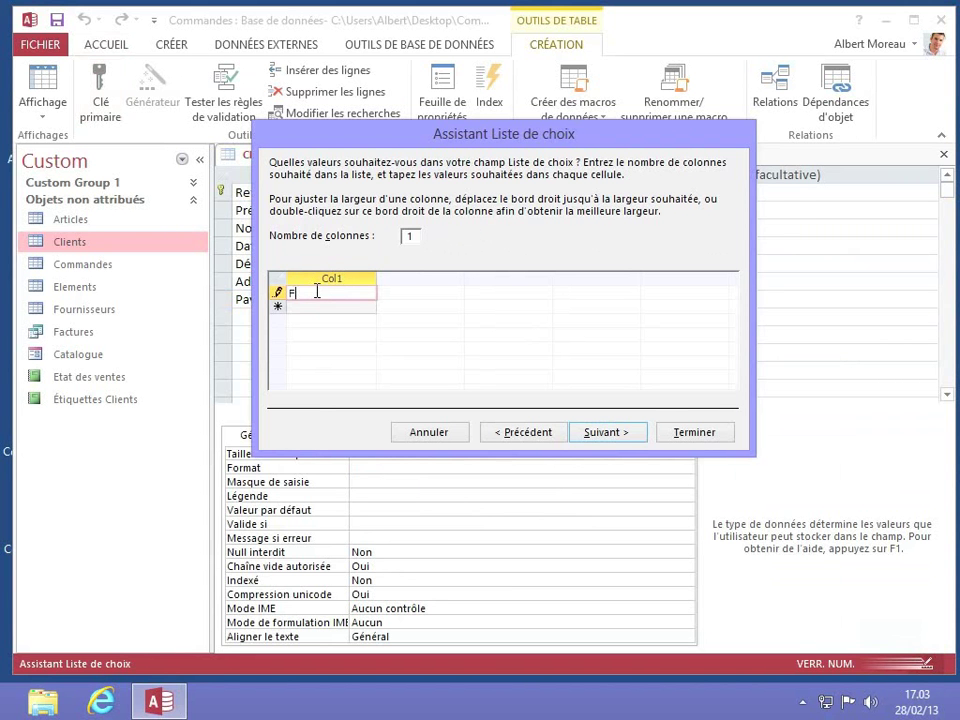
type("rance")
left_click(321, 307)
type("E")
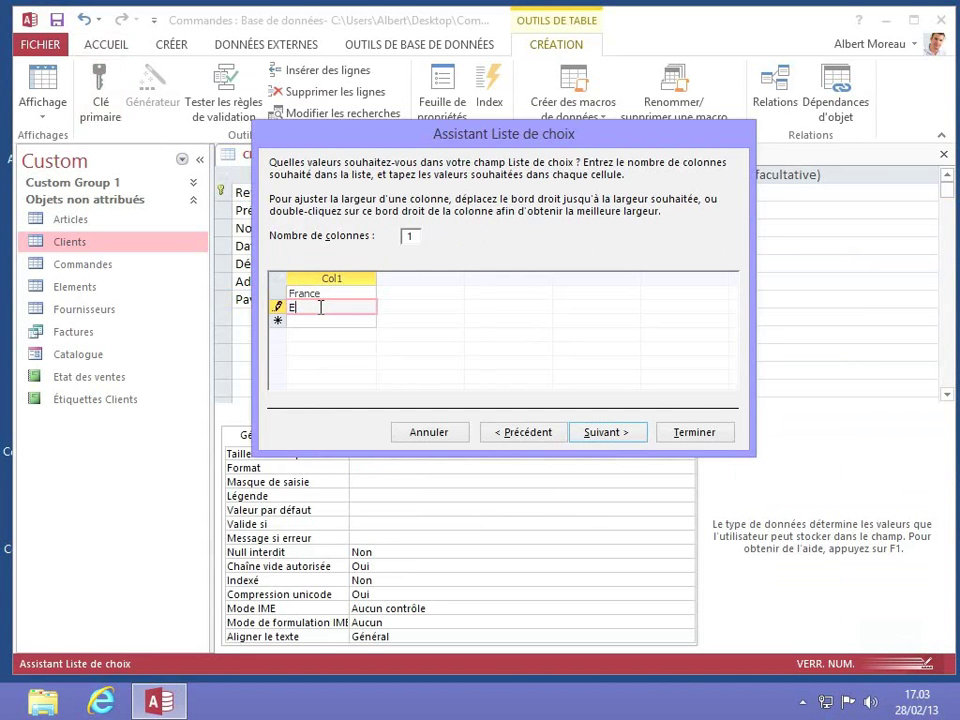
type("spagne")
left_click(324, 321)
type("Allemagne")
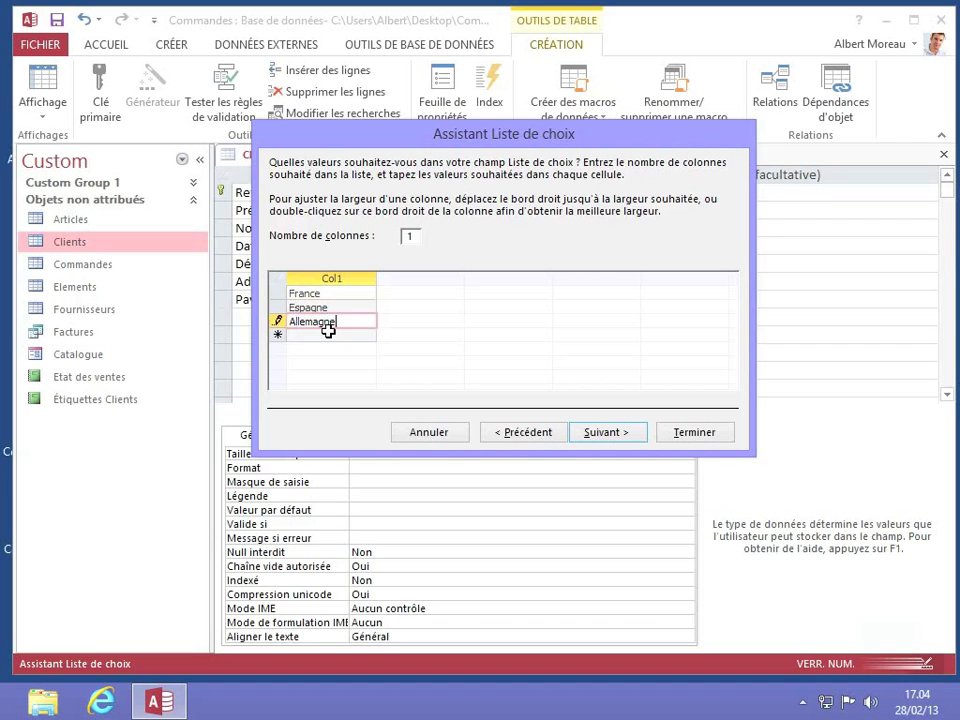
left_click(329, 335)
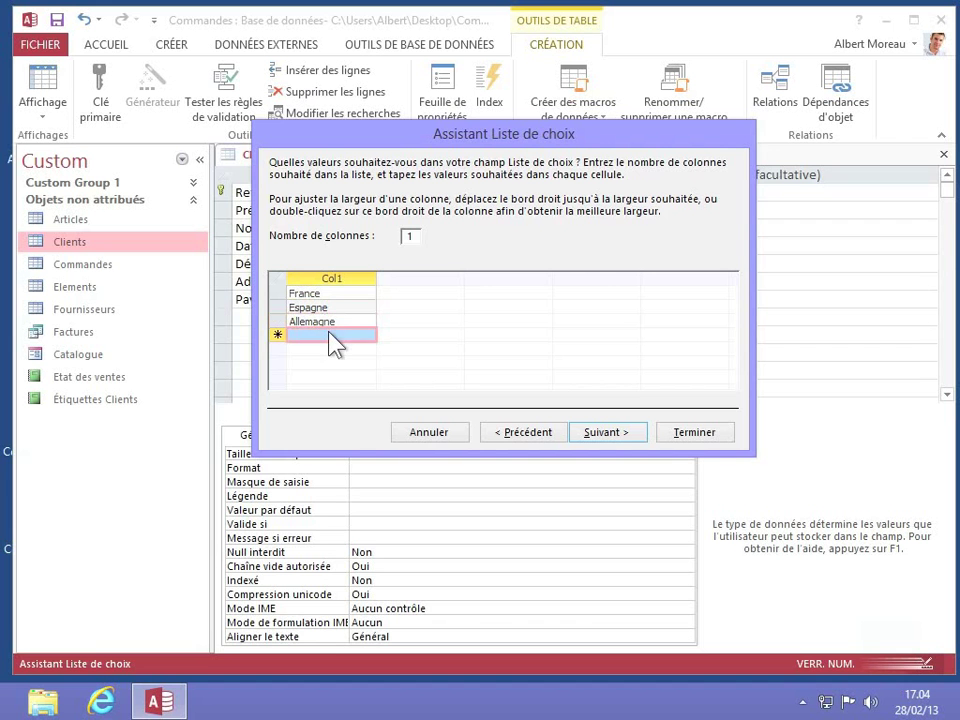
type("Royau")
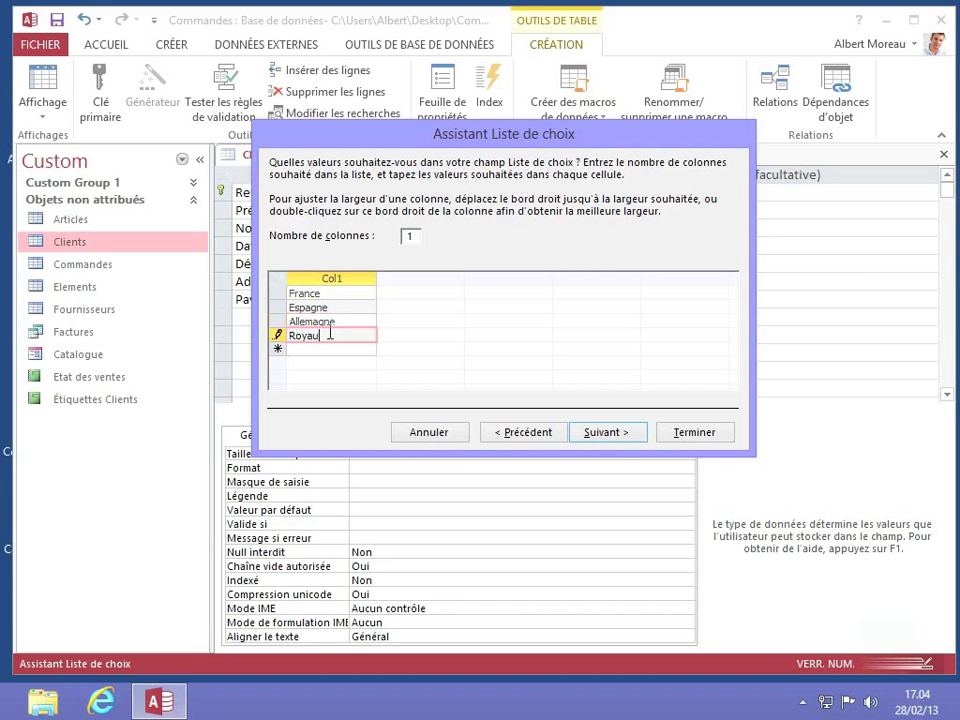
type("me-uni")
- Keep the label Pays, limit entries to the list, and finish the lookup wizard
left_click(610, 431)
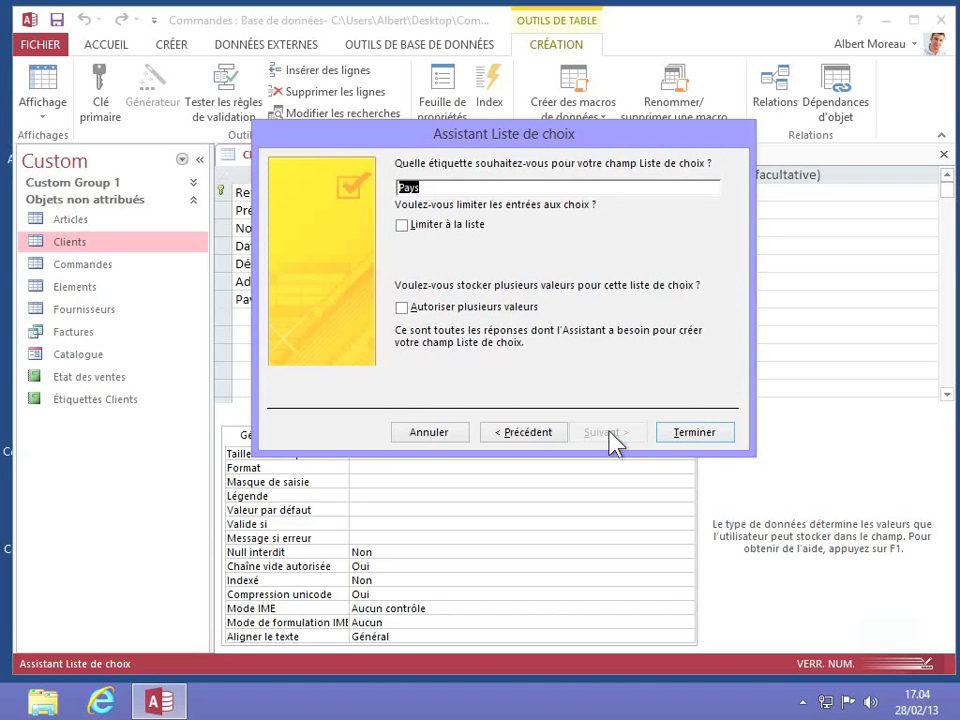
left_click(436, 185)
left_click(401, 226)
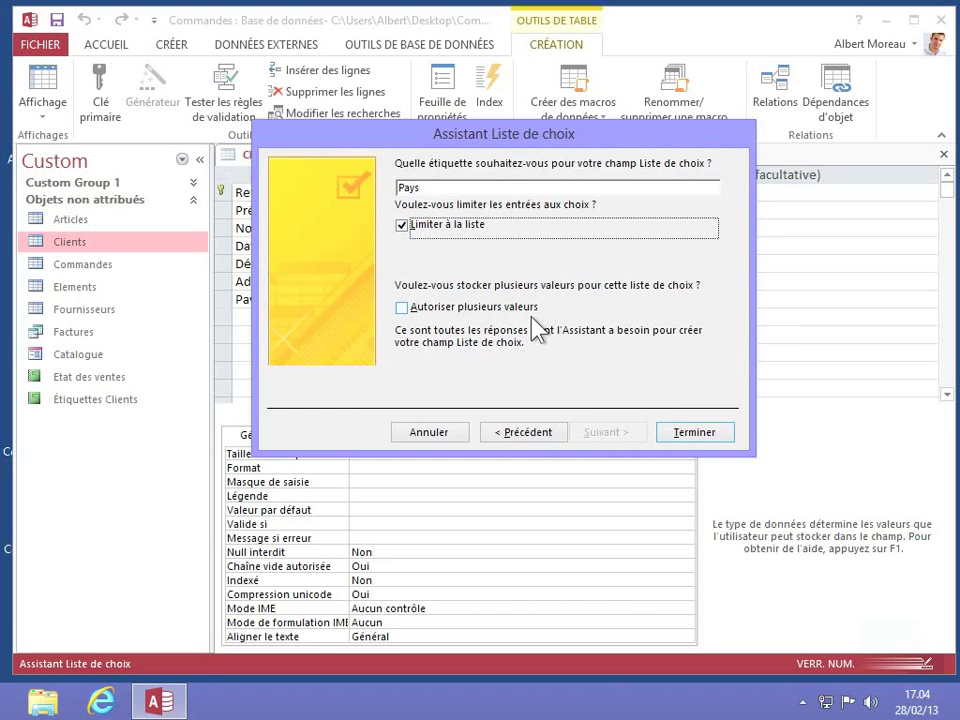
left_click(685, 439)
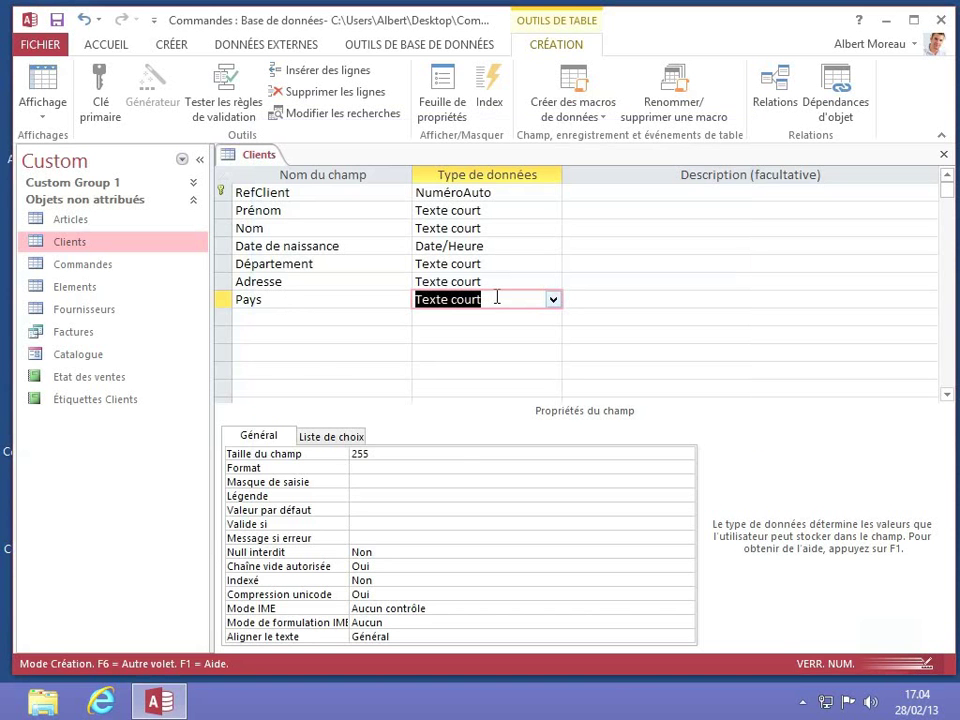
- Review the Pays field's lookup properties and set allowing multiple values to Oui, accepting the change
left_click(322, 439)
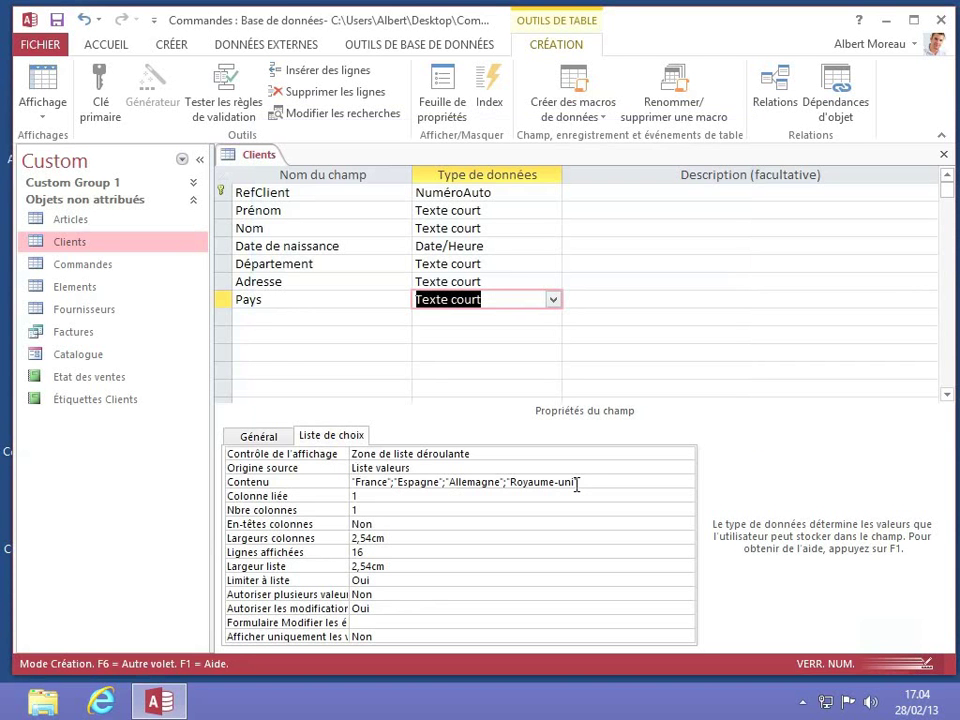
left_click(440, 468)
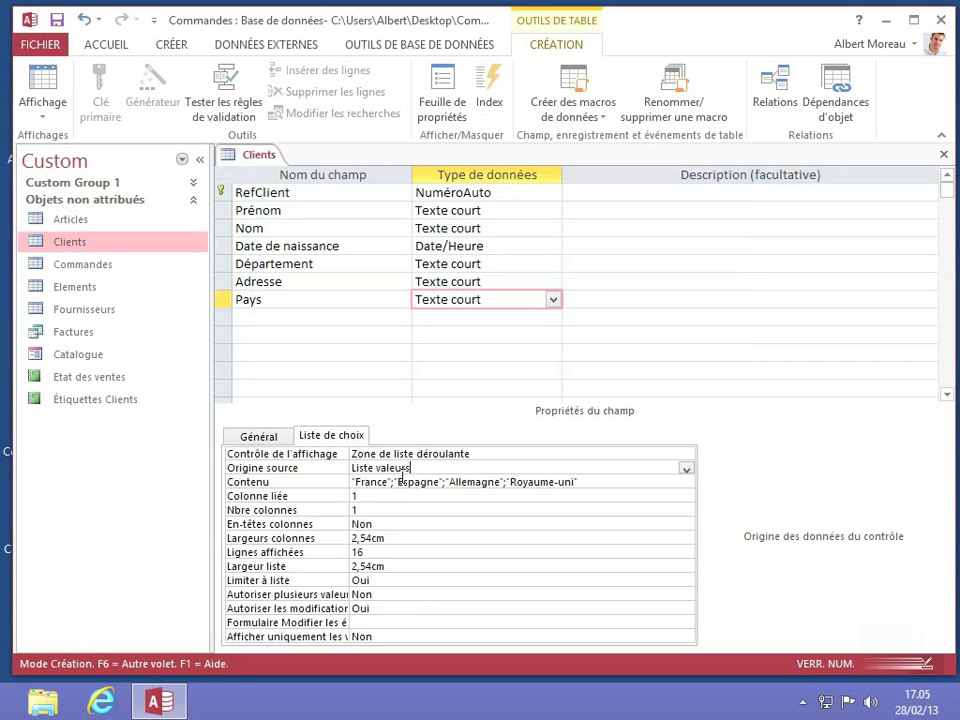
left_click(371, 510)
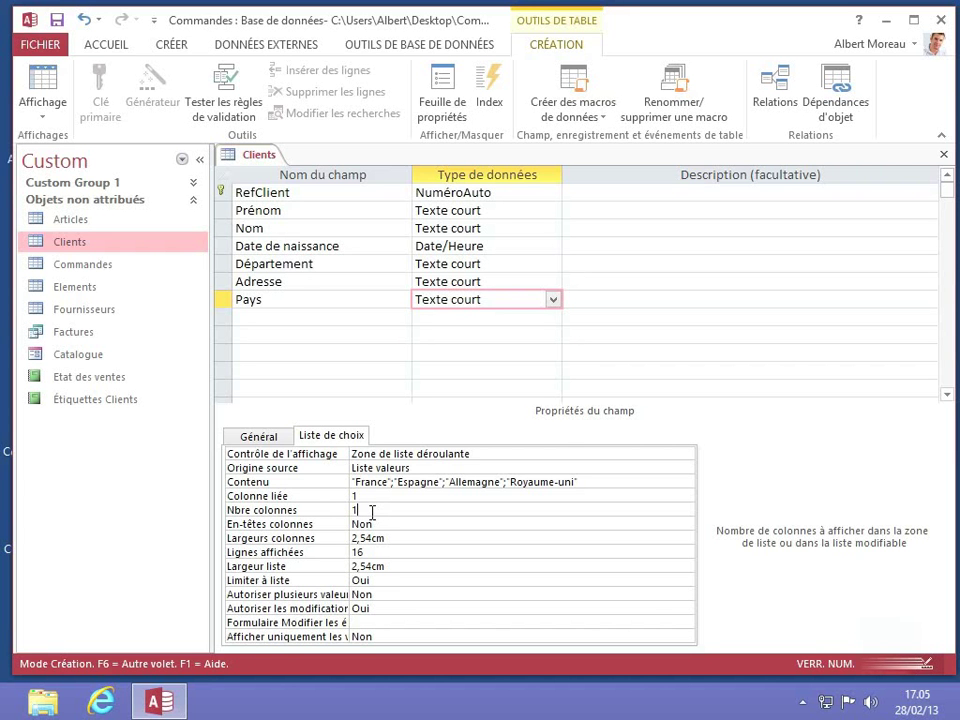
left_click(404, 581)
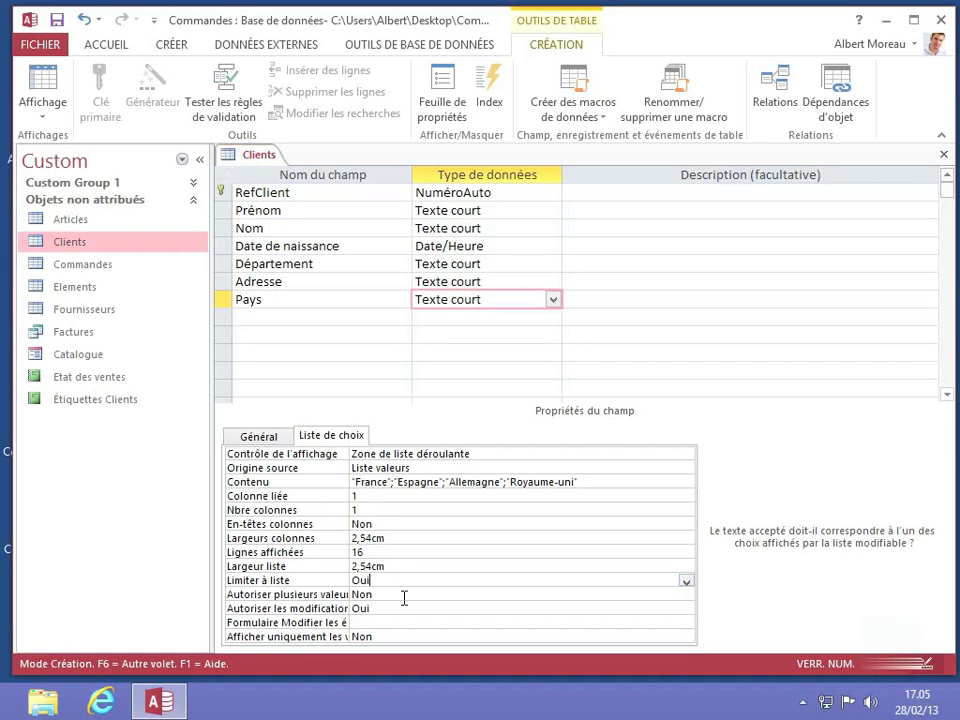
left_click(404, 597)
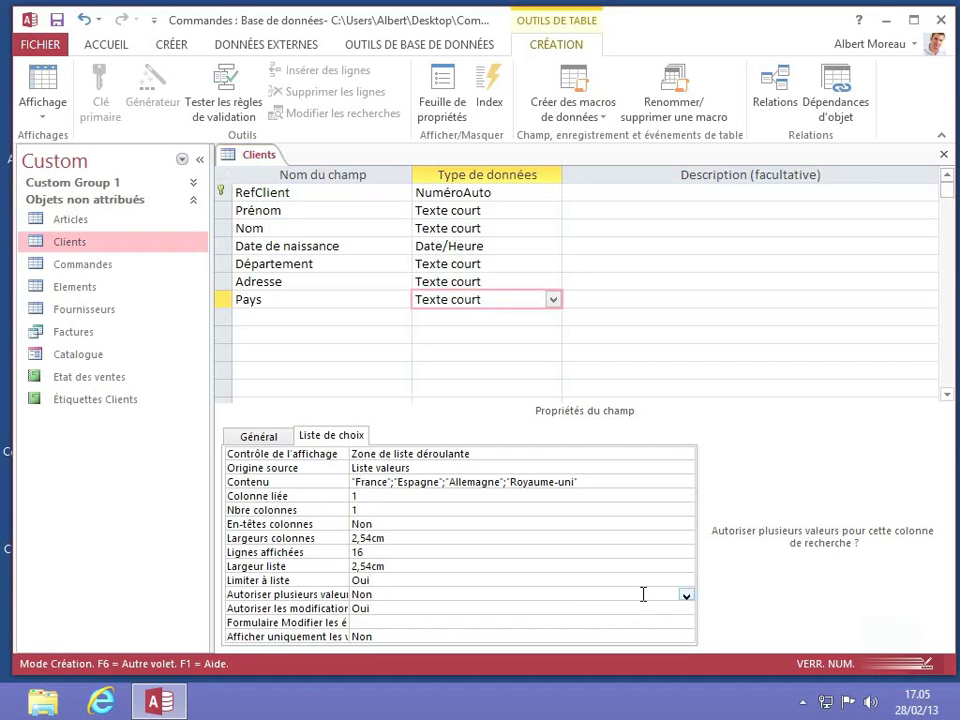
left_click(686, 595)
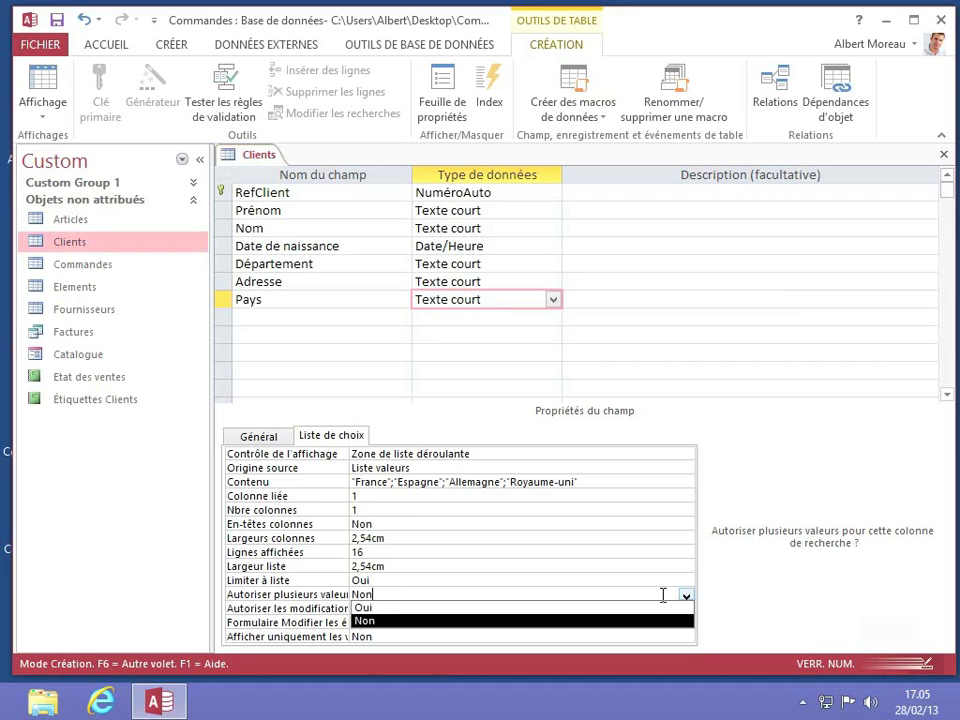
left_click(379, 612)
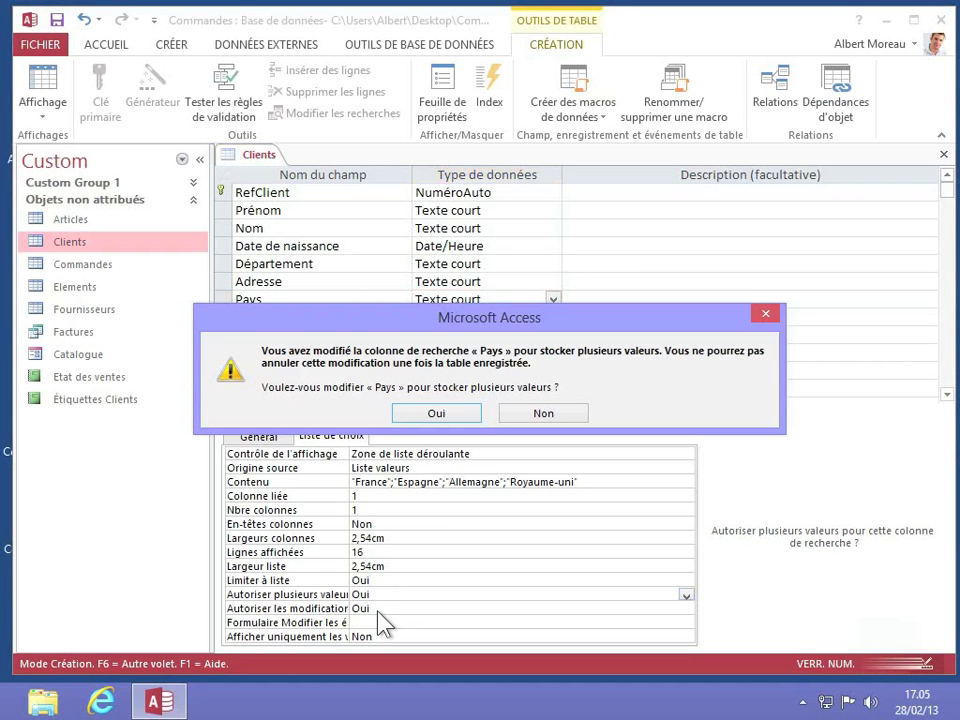
left_click(437, 414)
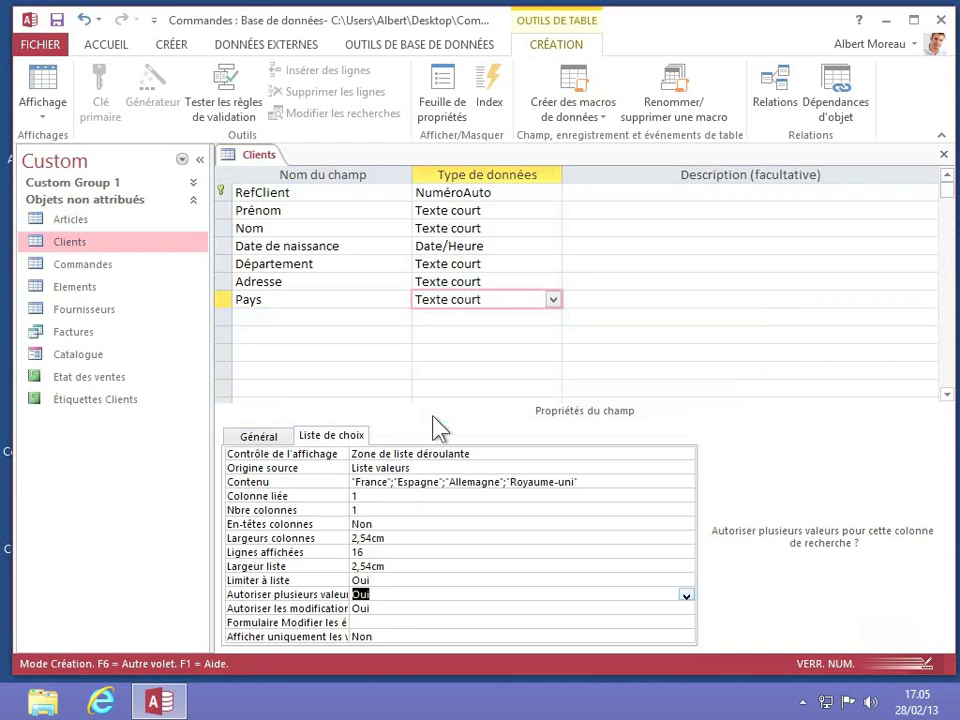
- Set the Pays lookup's permission to modify list values to Non and save the Clients table
left_click(385, 614)
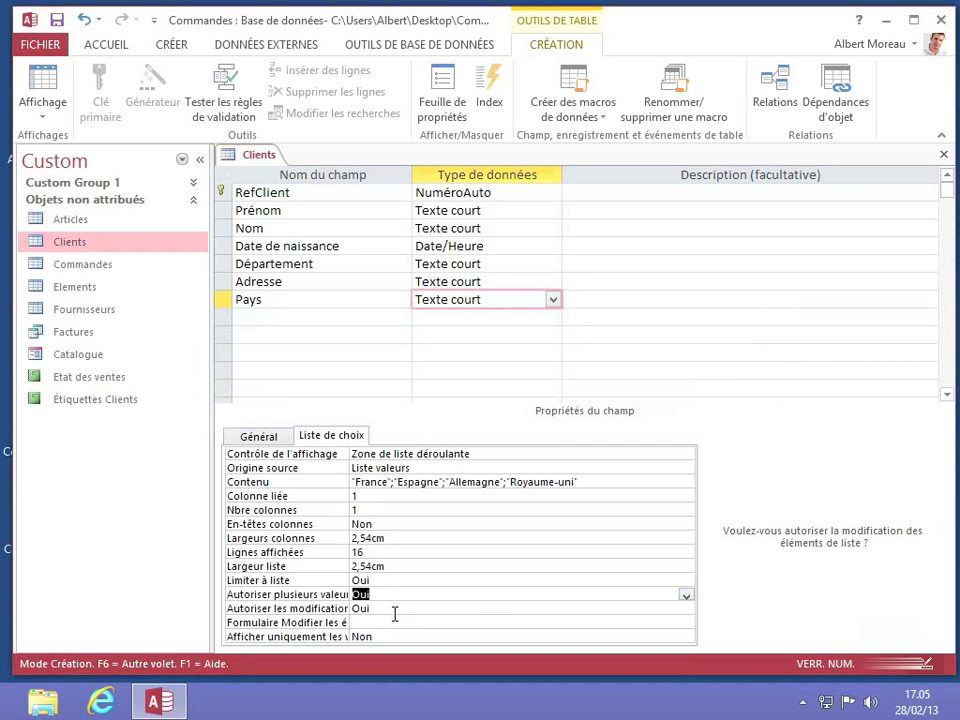
left_click(684, 611)
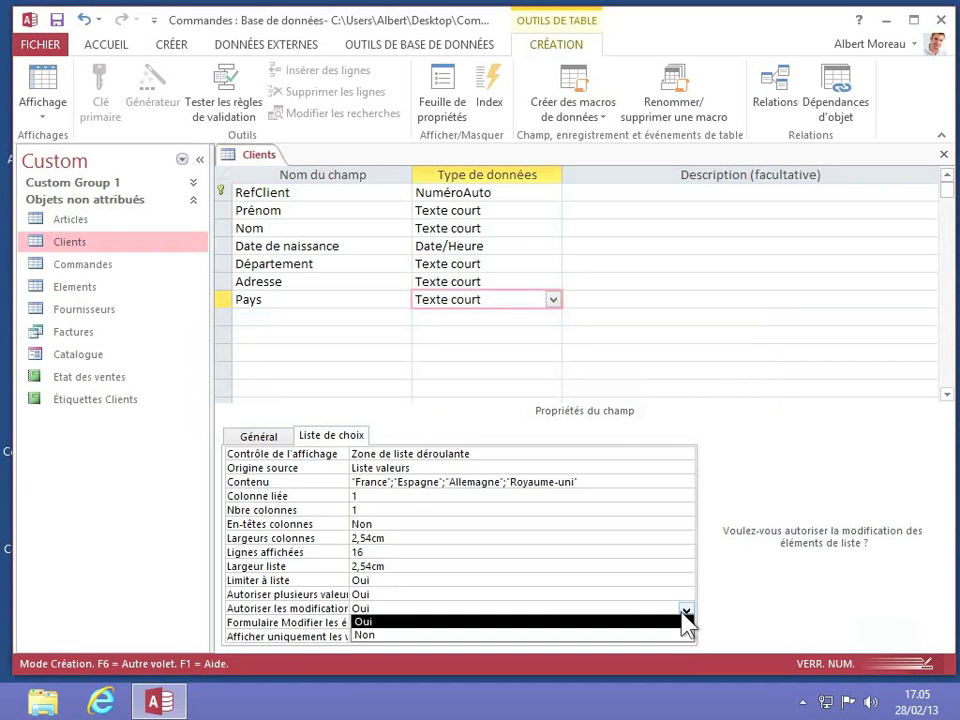
left_click(507, 636)
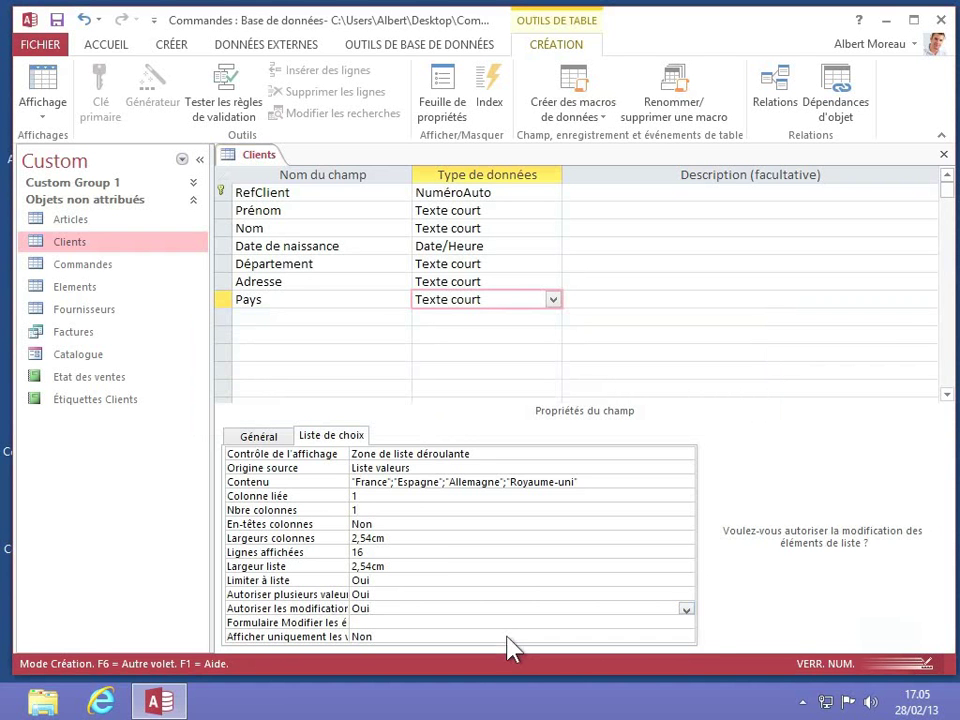
left_click(421, 608)
right_click(270, 156)
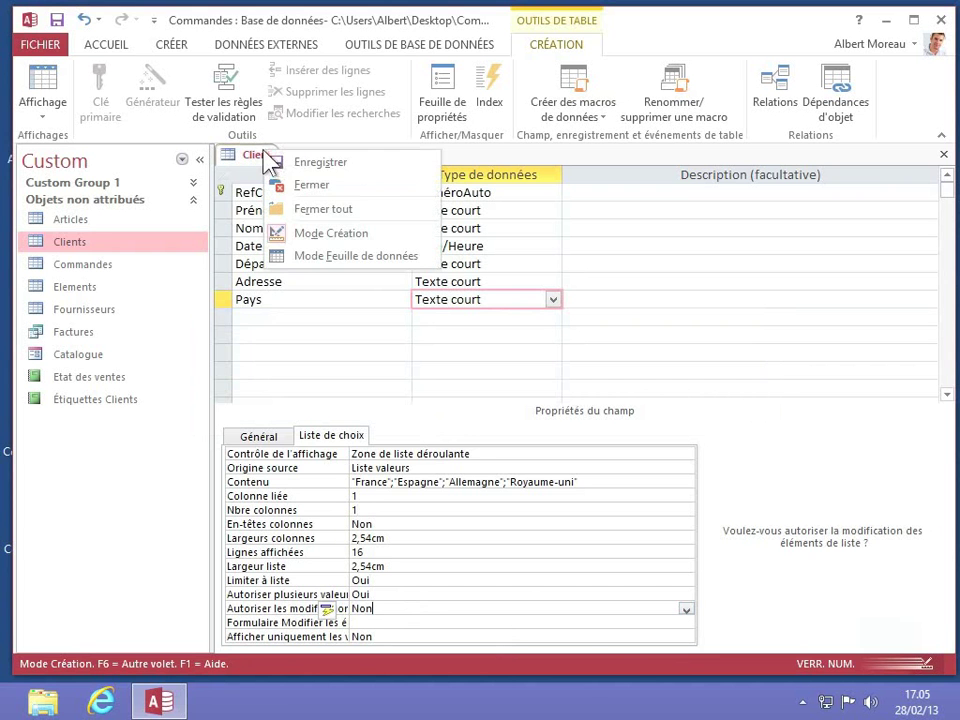
left_click(300, 162)
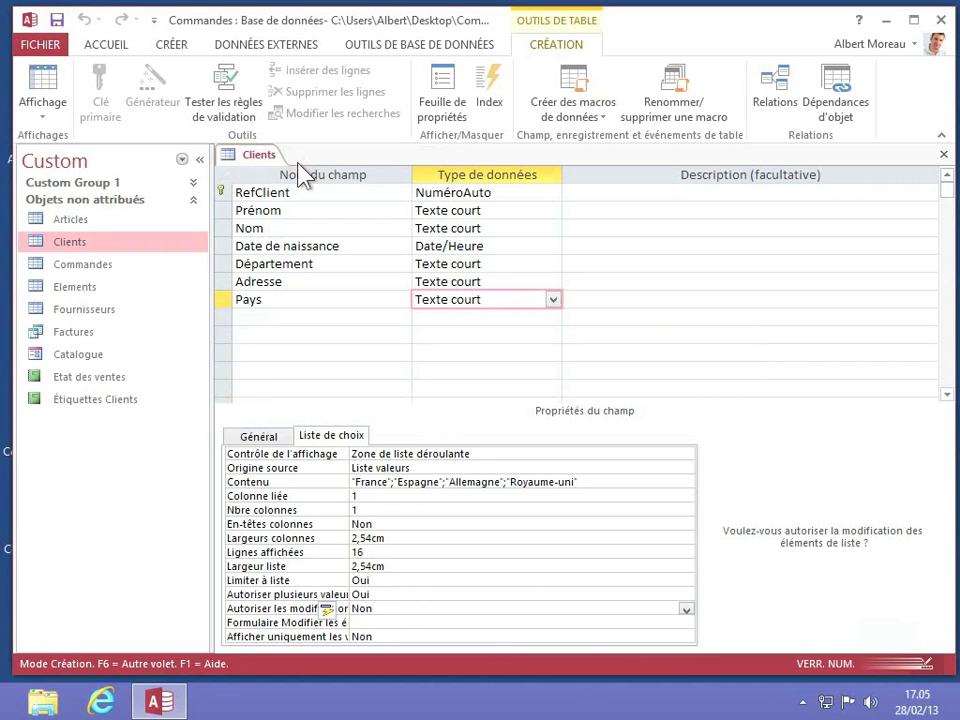
- Show the Clients table in datasheet view and assign both France and Espagne as Pays for the first record
right_click(263, 158)
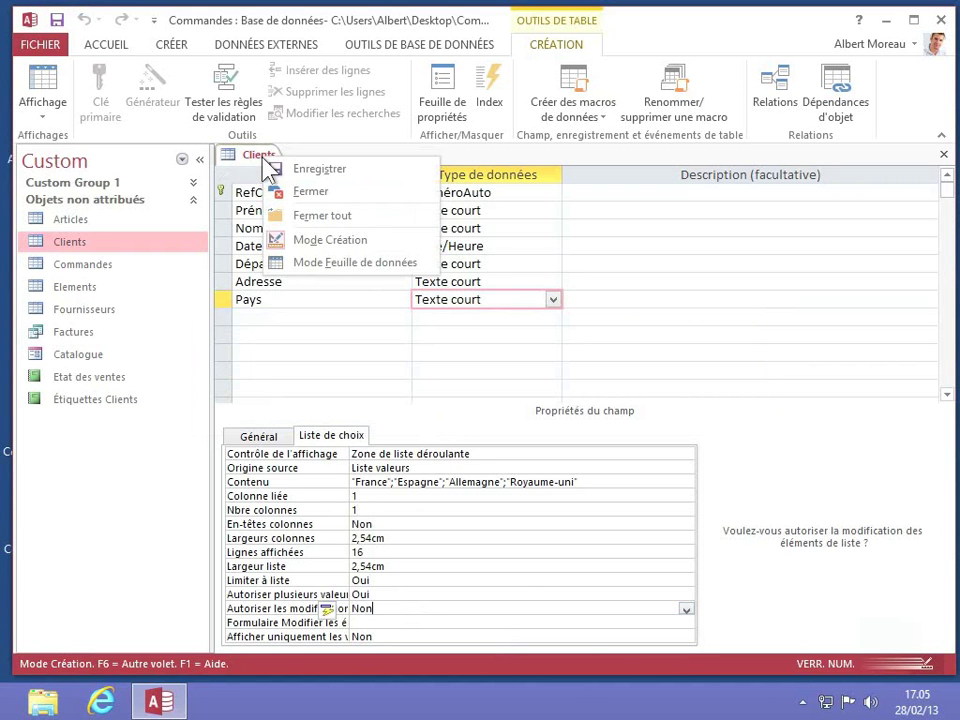
left_click(388, 263)
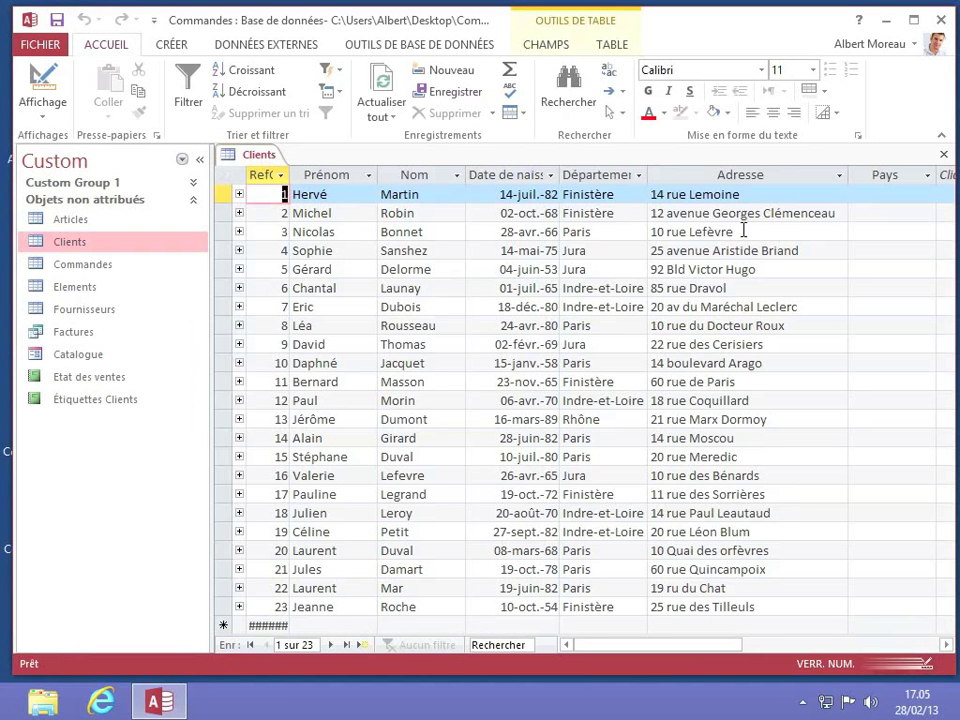
left_click(895, 196)
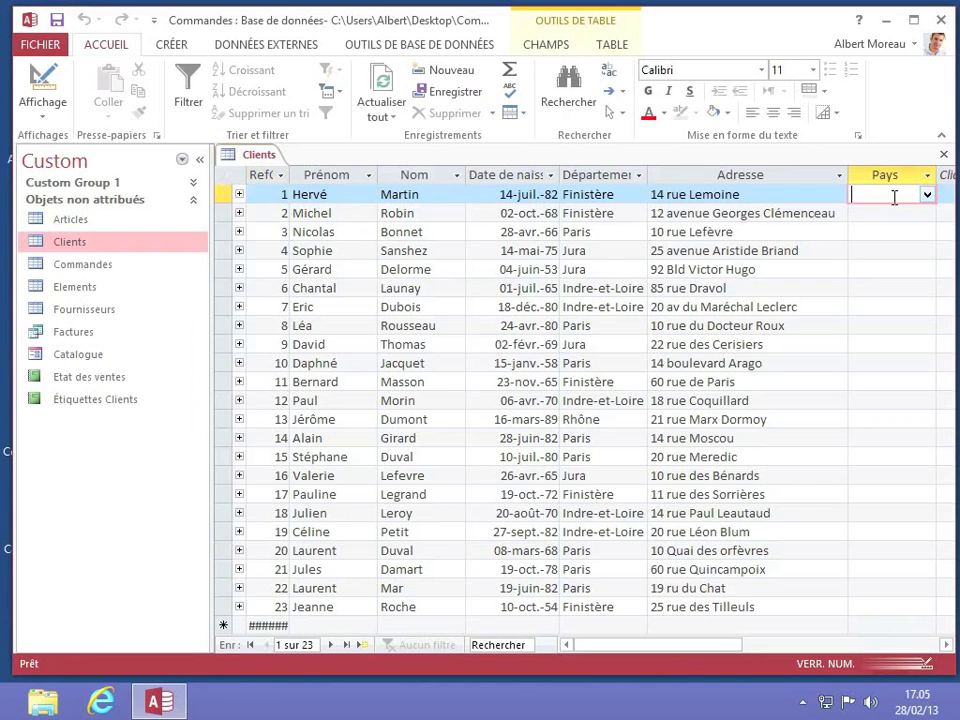
left_click(927, 194)
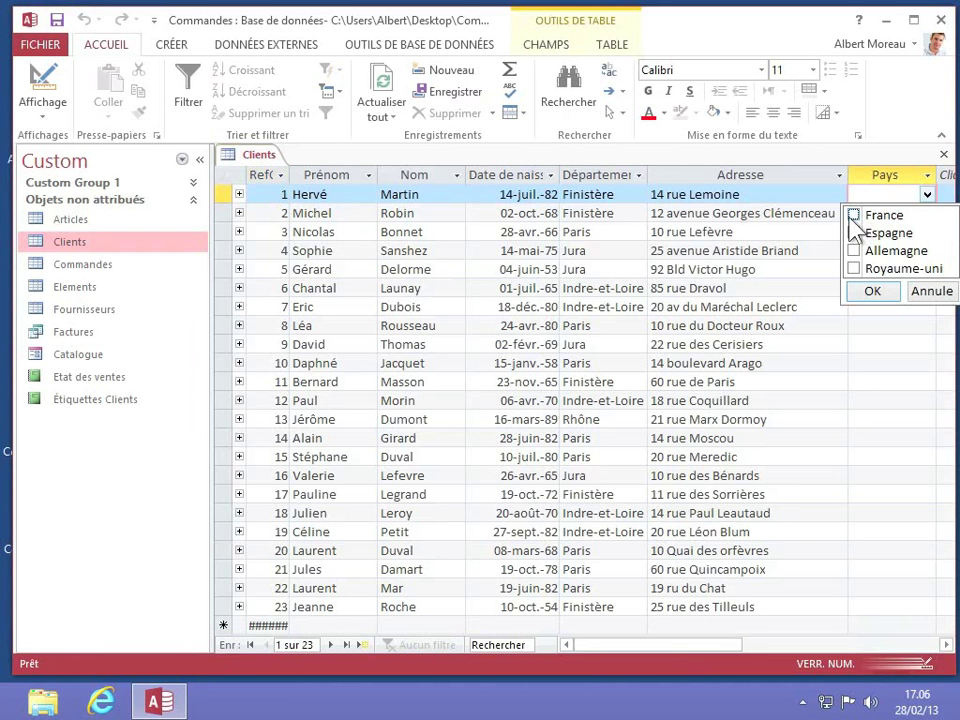
left_click(854, 215)
left_click(854, 232)
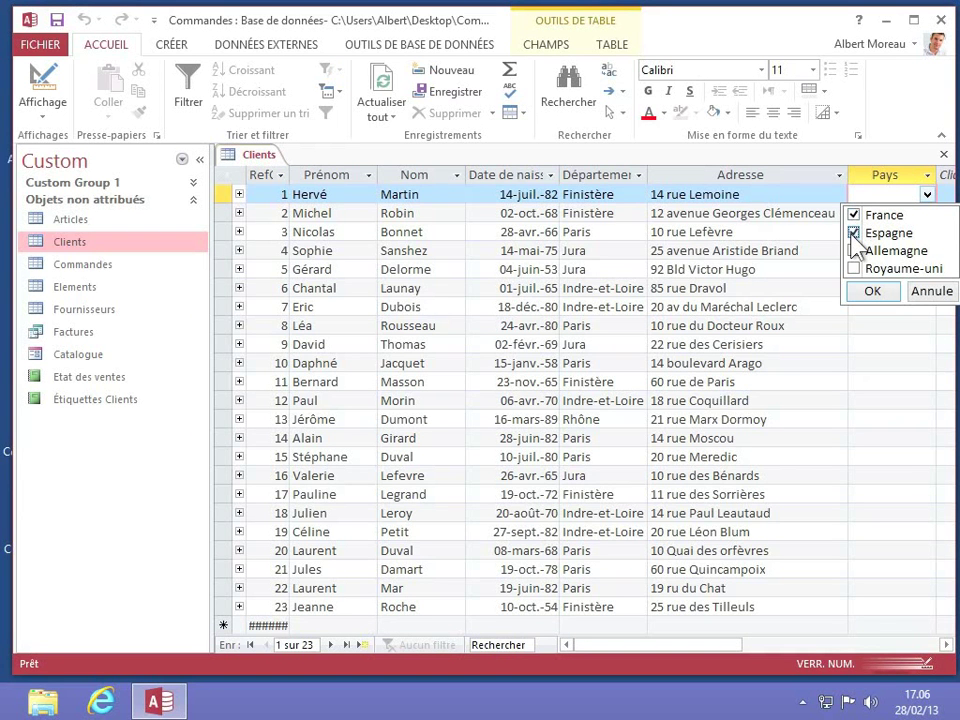
left_click(876, 292)
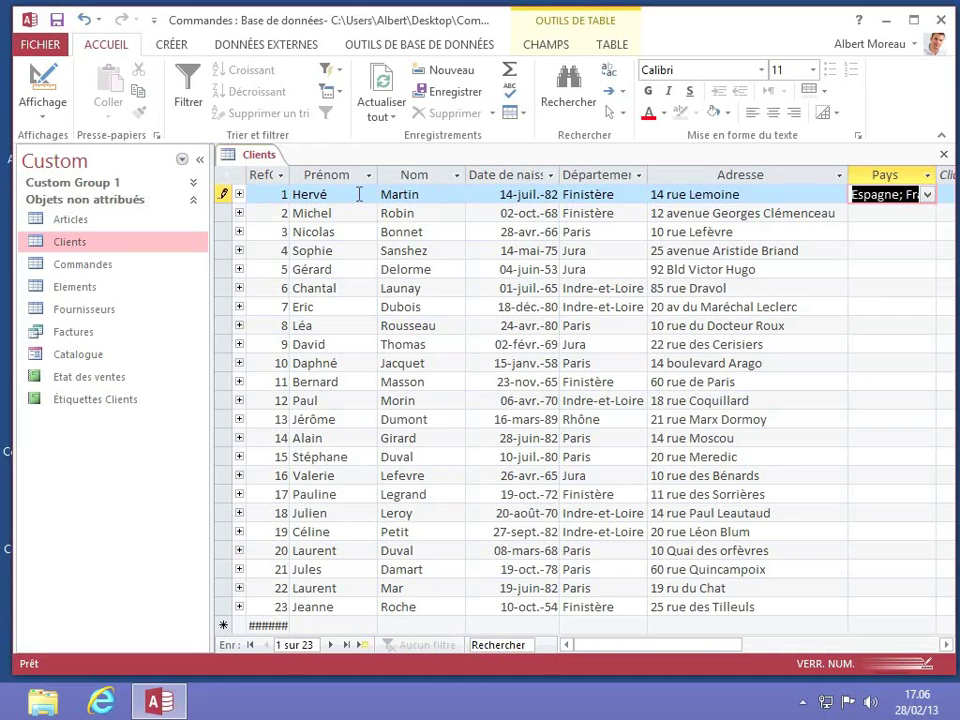
- Look at the Pays choices offered for the second client record, leaving its value empty
left_click(913, 214)
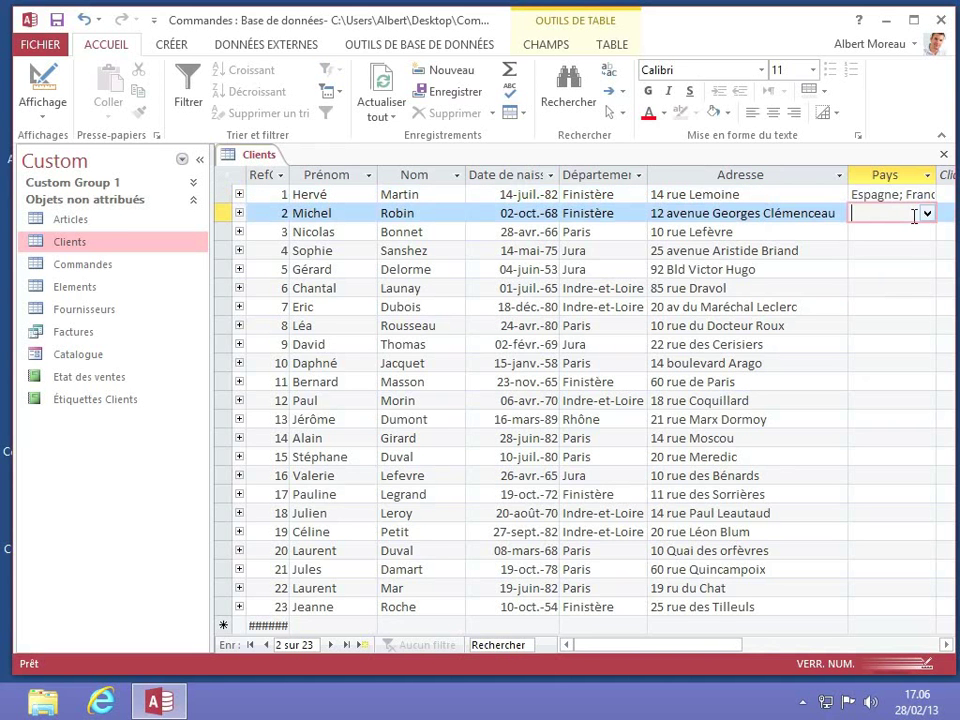
left_click(927, 214)
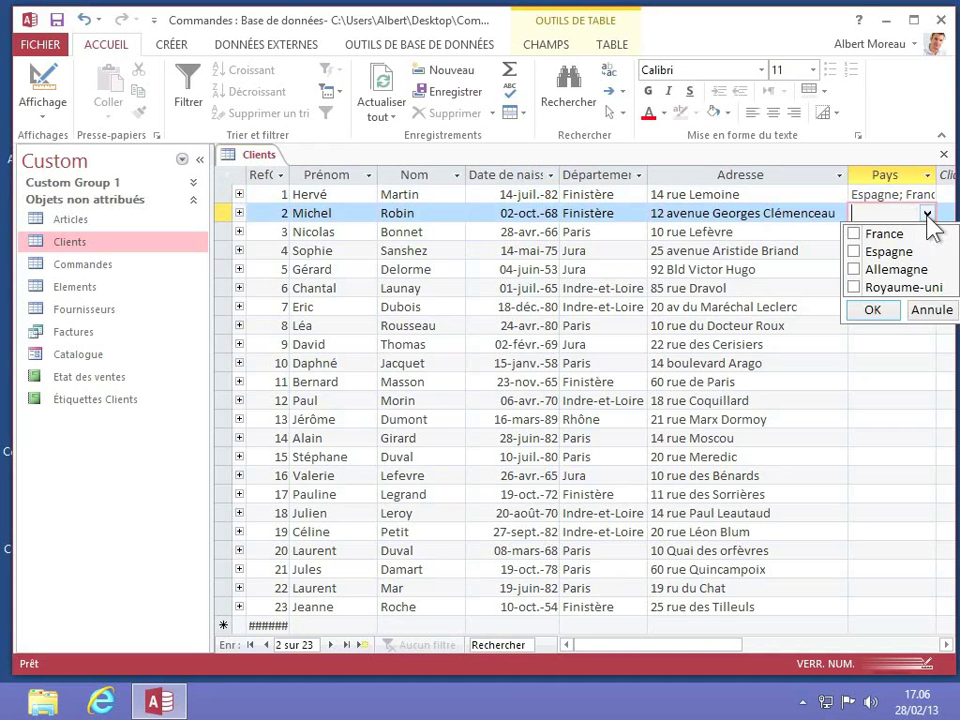
left_click(927, 215)
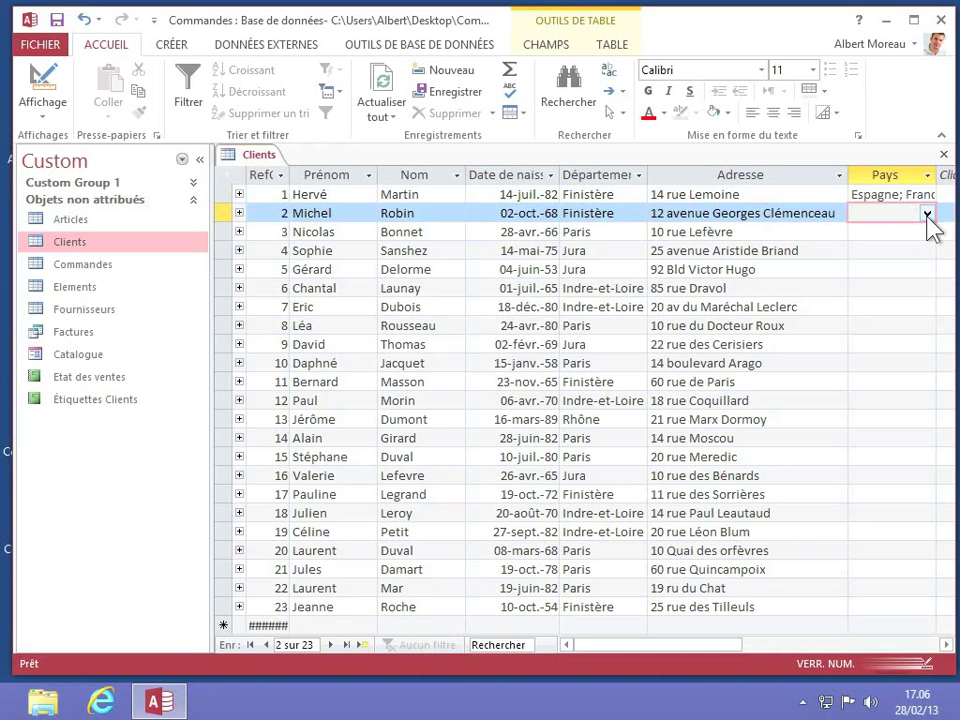